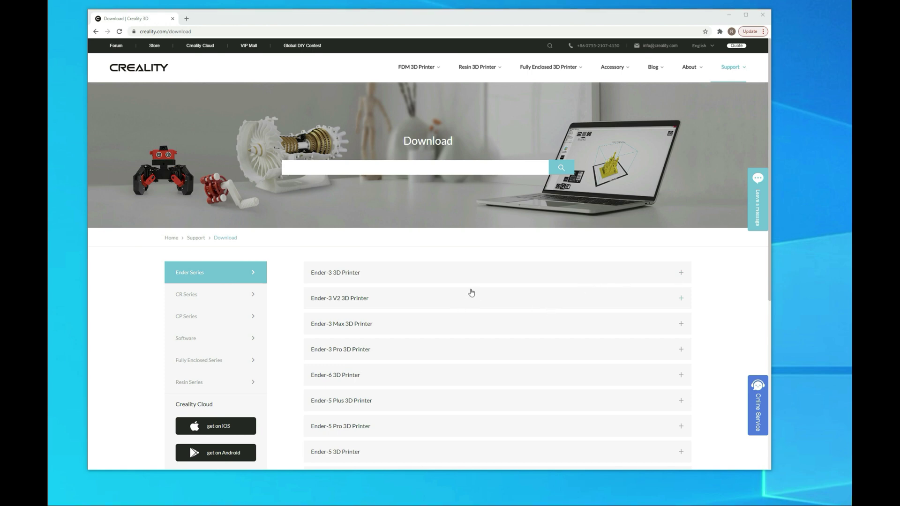
Step: Expand the Ender-3 Pro 3D Printer entry to list its mainboard firmware zips, manual and SD card files
scroll(472, 292, "down", 2)
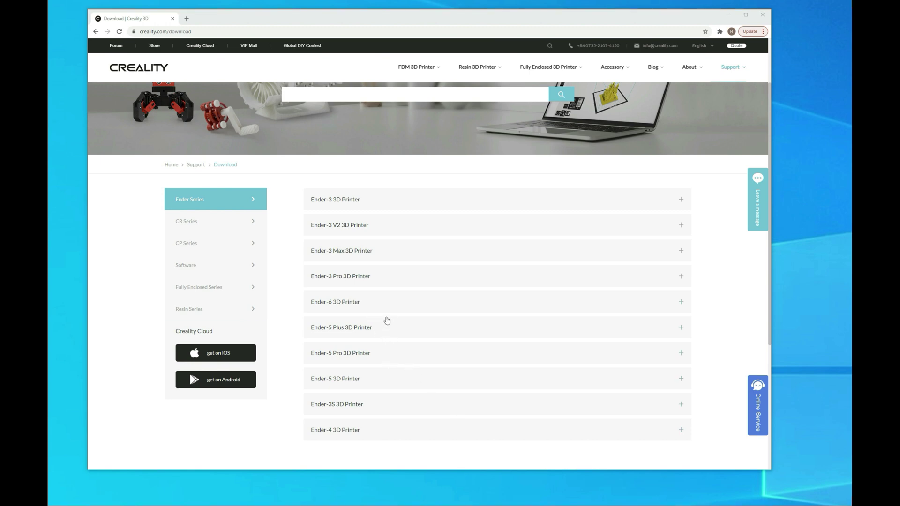
left_click(387, 281)
scroll(482, 288, "down", 1)
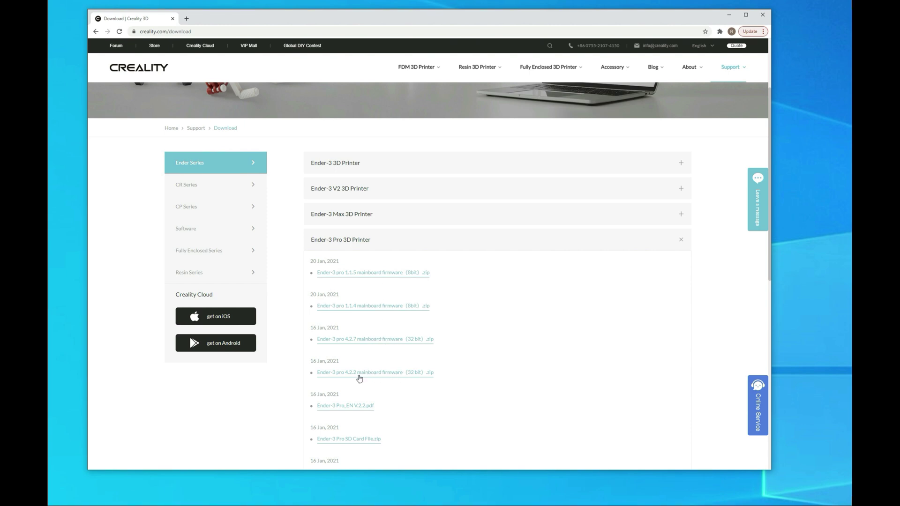
Step: Download the Ender-3 pro 4.2.2 mainboard firmware zip and show it in its Downloads folder
left_click(386, 378)
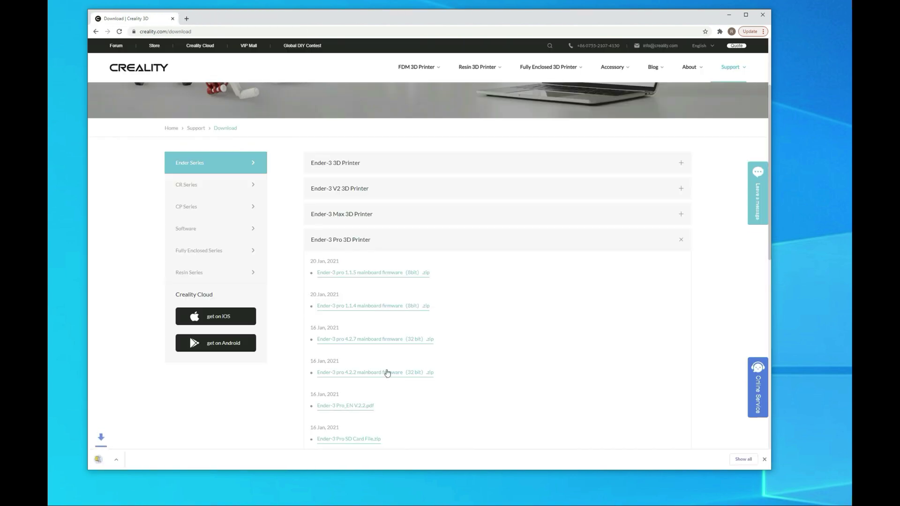
right_click(134, 461)
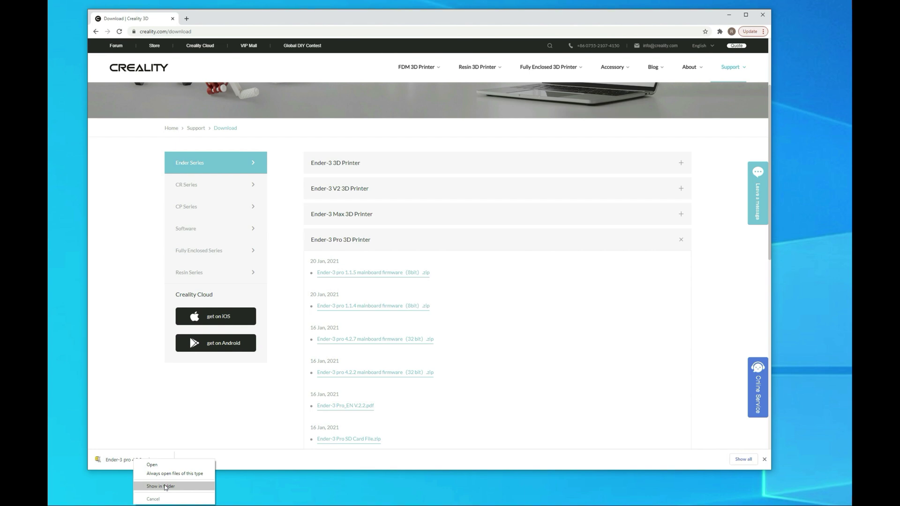
left_click(165, 488)
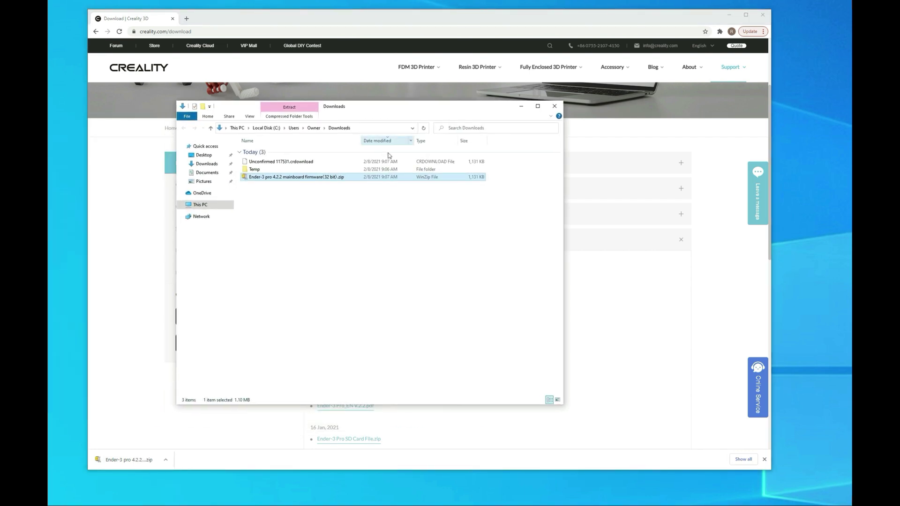
Step: Extract the firmware zip into a new folder and open that folder
right_click(306, 179)
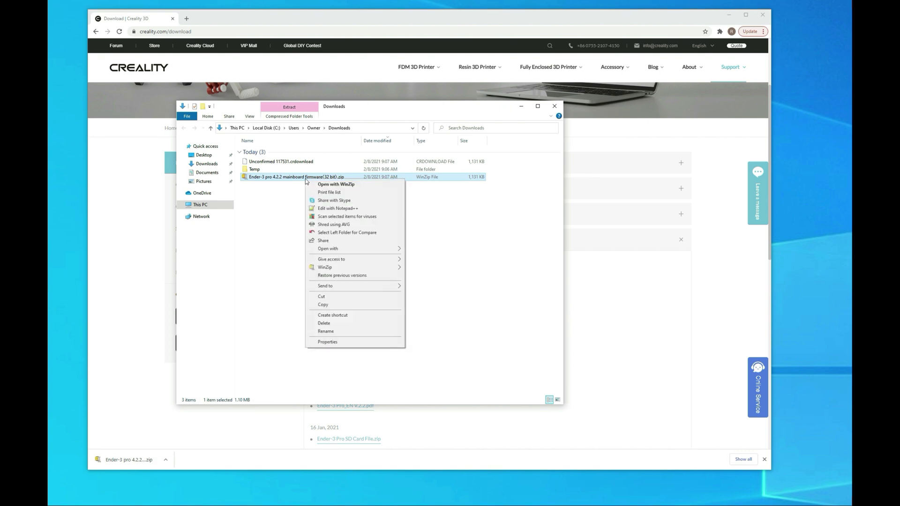
left_click(362, 193)
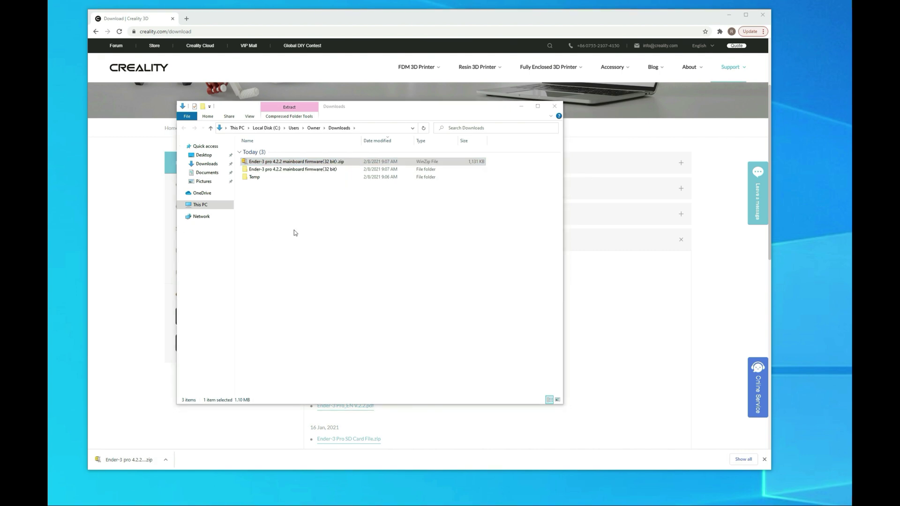
double_click(309, 173)
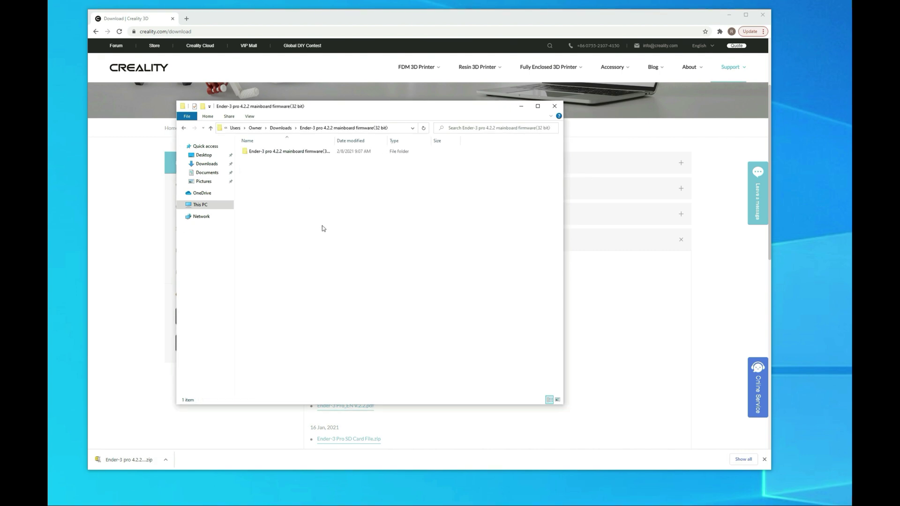
Step: Open the inner firmware subfolder, widen the Name column, and read then close Explanation.txt
left_click(280, 156)
double_click(280, 157)
double_click(335, 141)
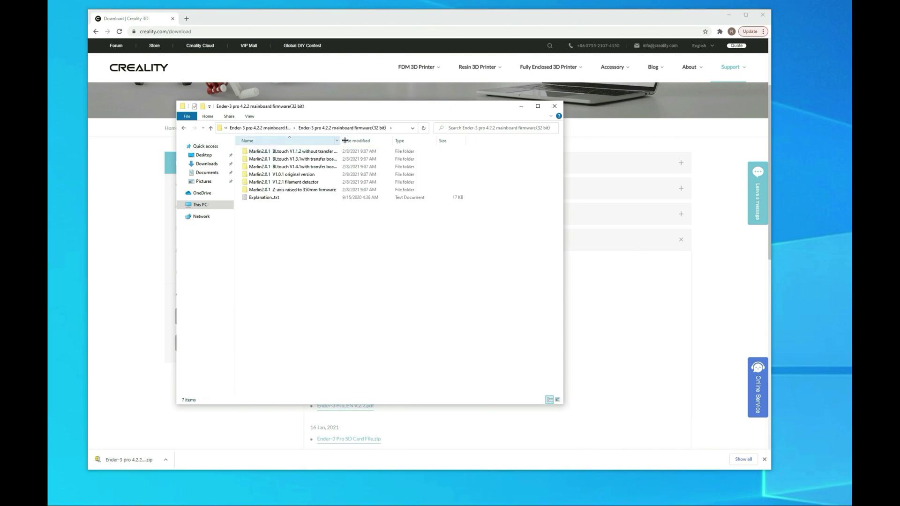
double_click(281, 198)
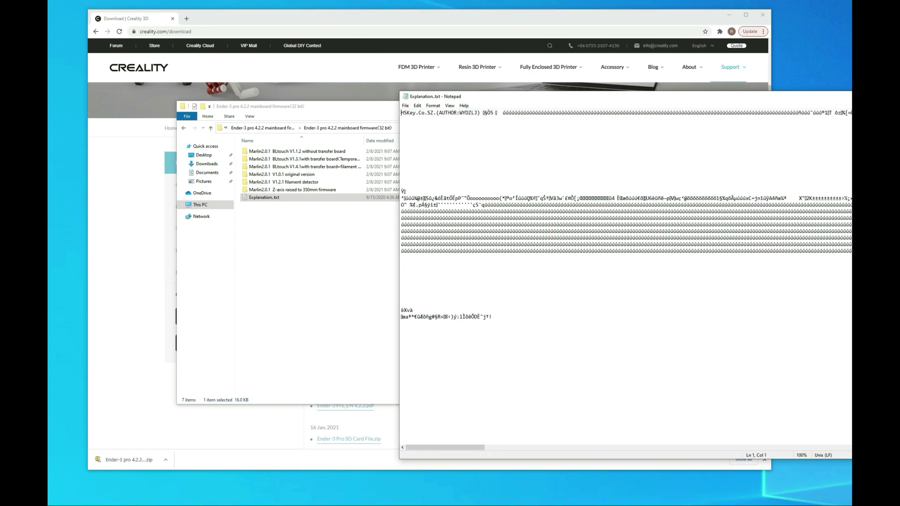
key("alt+F4")
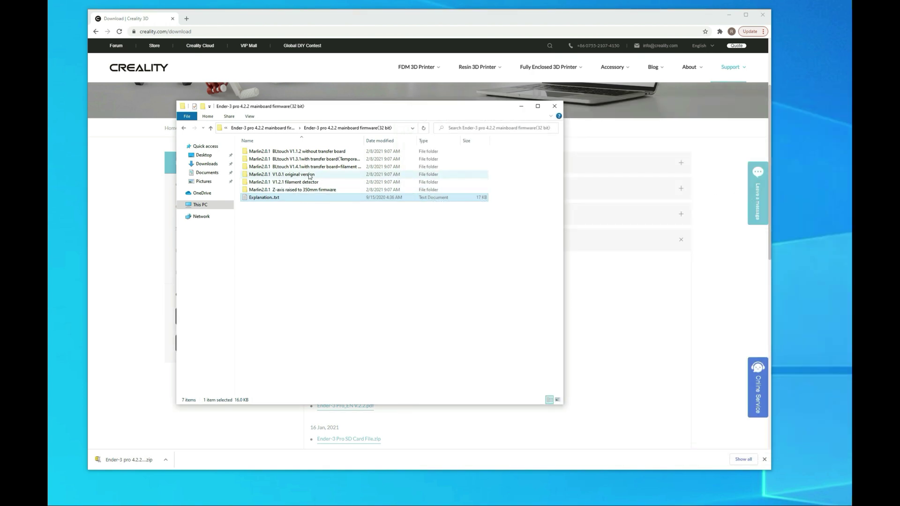
Step: Open the Marlin2.0.1 V1.0.1 original version folder and a second File Explorer window
left_click(310, 175)
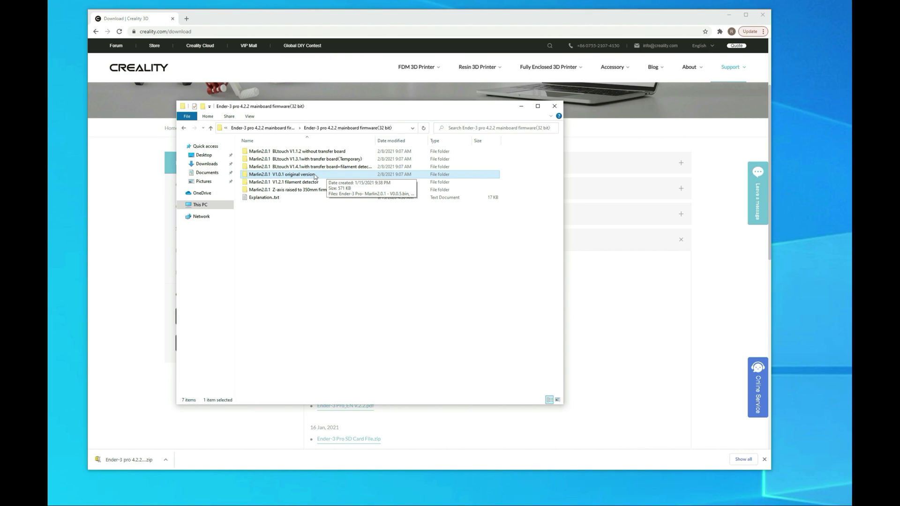
double_click(309, 177)
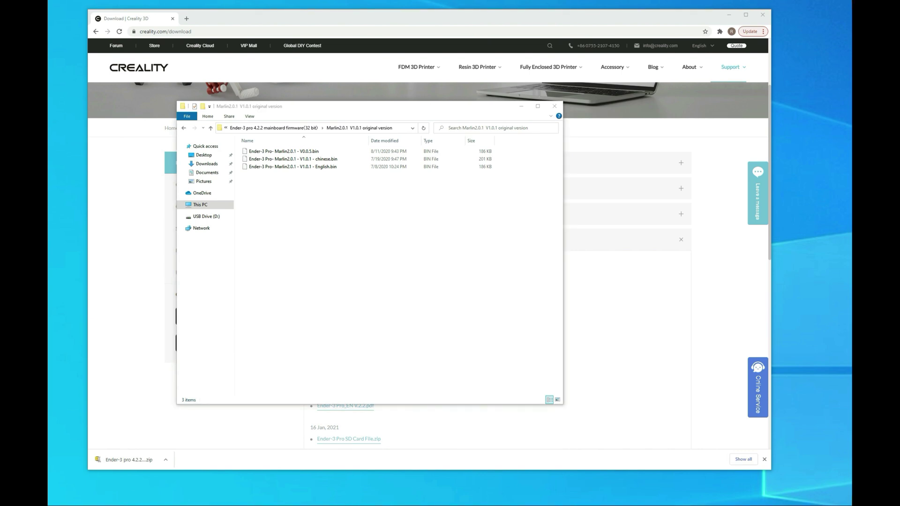
key("super+e")
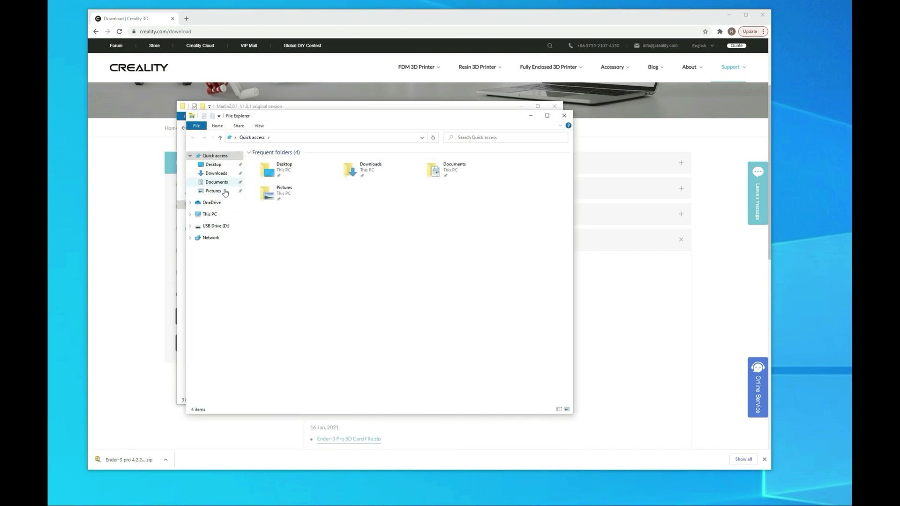
Step: Place the USB Drive (D:) window beside the firmware folder and permanently delete FIRMWARE.CUR
left_click(215, 226)
left_click_drag(328, 116, 501, 145)
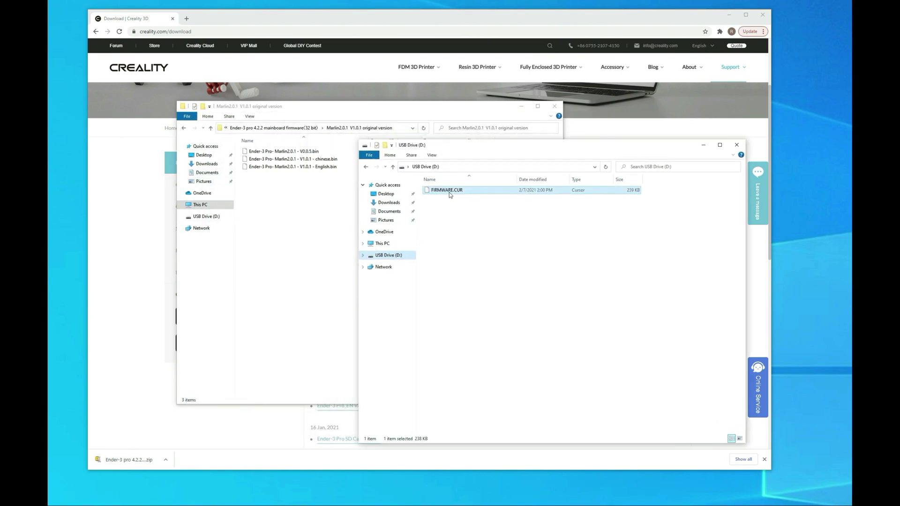
right_click(449, 193)
left_click(467, 309)
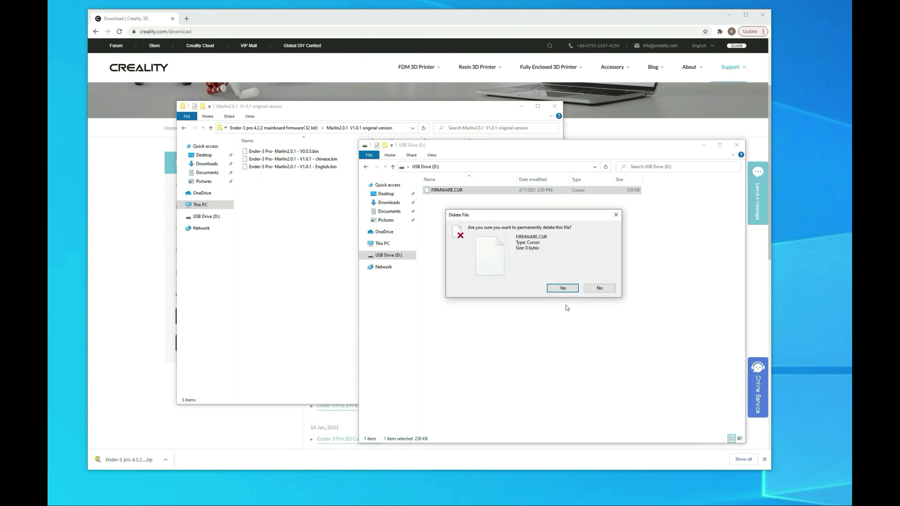
left_click(563, 288)
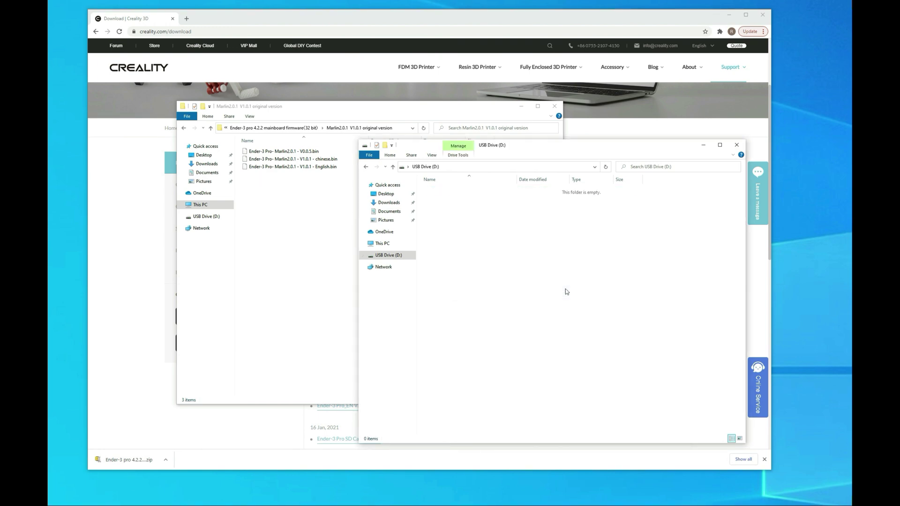
Step: Copy the English V1.0.1 .bin onto the USB drive, rename it firmware.bin, and eject the drive
left_click(290, 168)
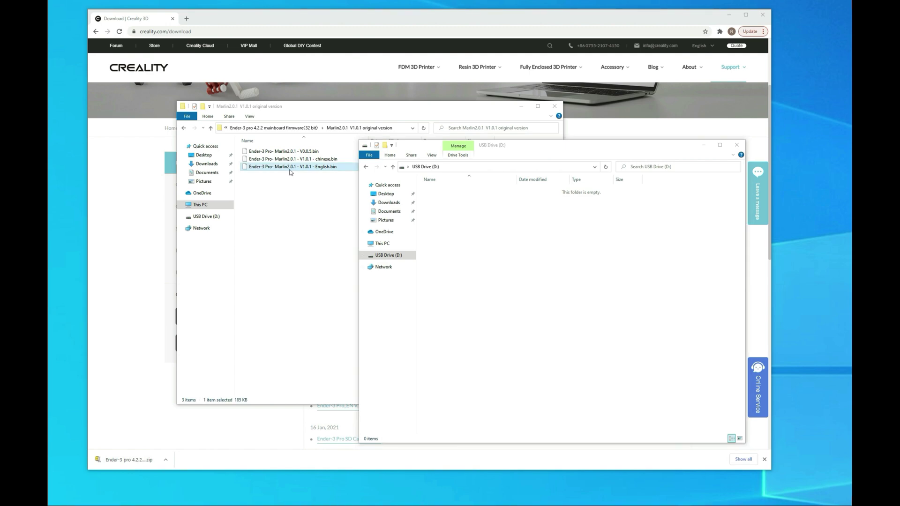
left_click_drag(291, 172, 480, 246)
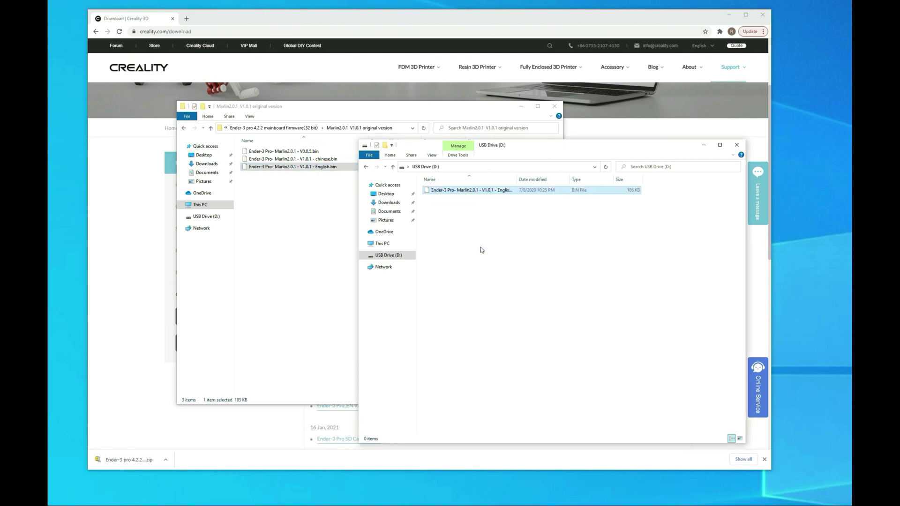
right_click(480, 191)
left_click(511, 317)
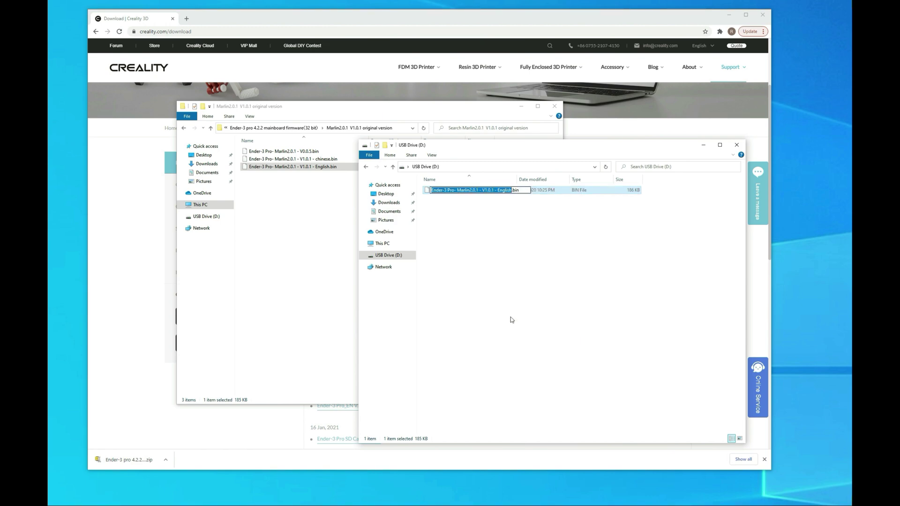
type("firmware")
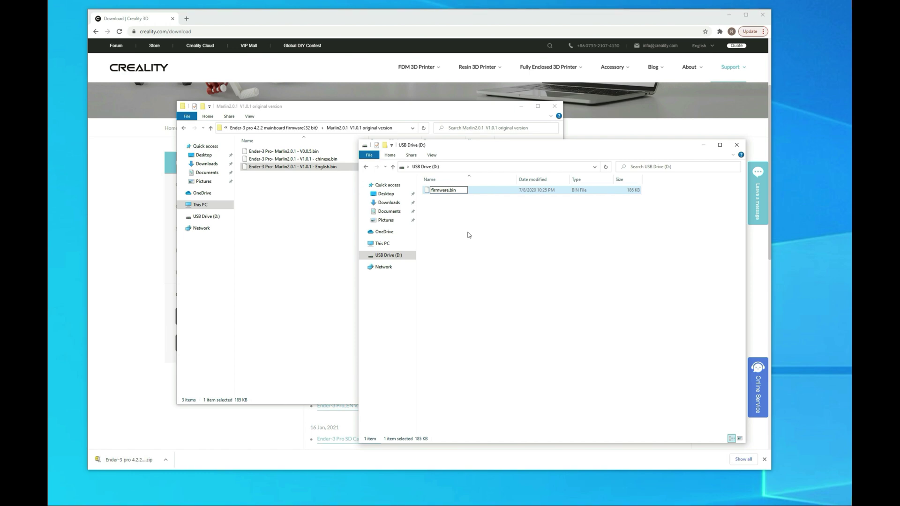
left_click(491, 234)
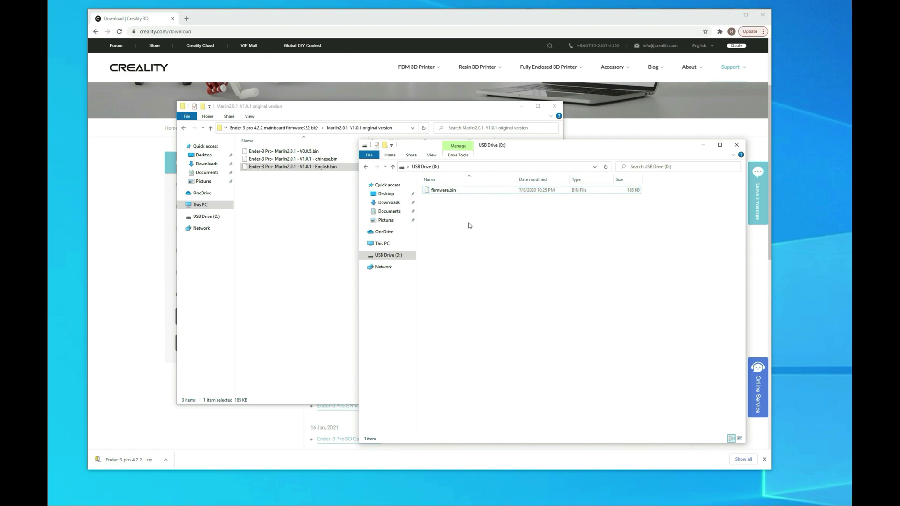
right_click(398, 259)
left_click(432, 381)
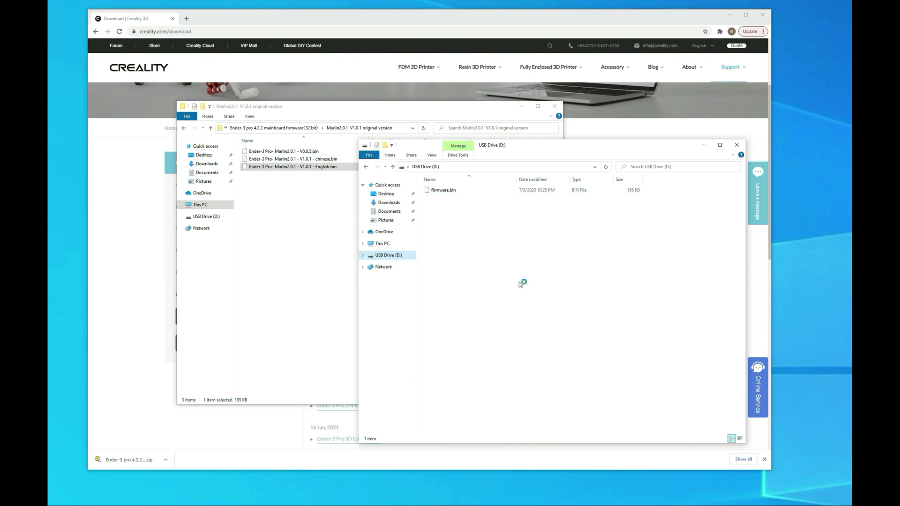
Step: Close the firmware folder window and re-expand the Ender-3 Pro 3D Printer download list
left_click(554, 106)
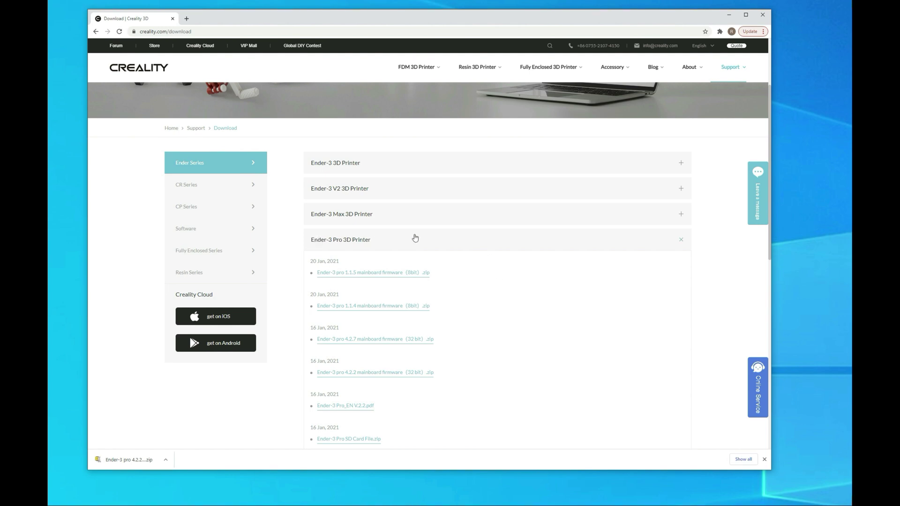
left_click(659, 245)
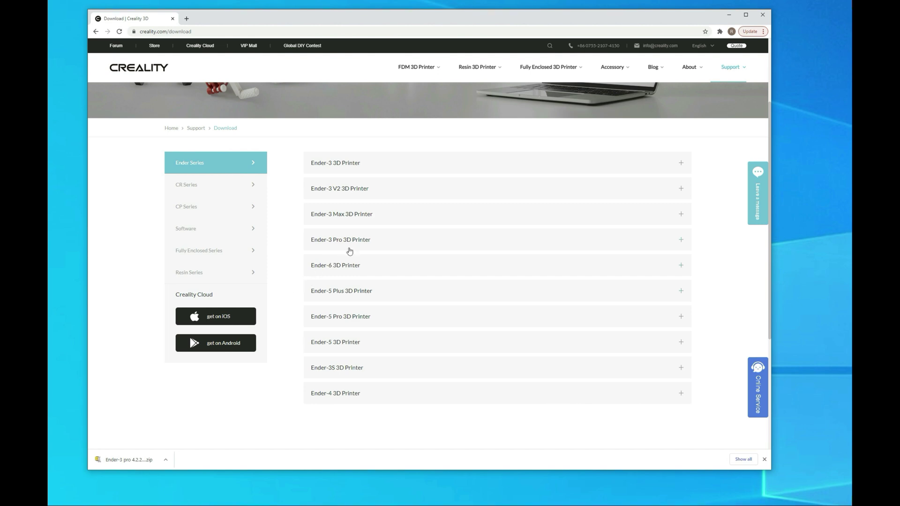
left_click(362, 239)
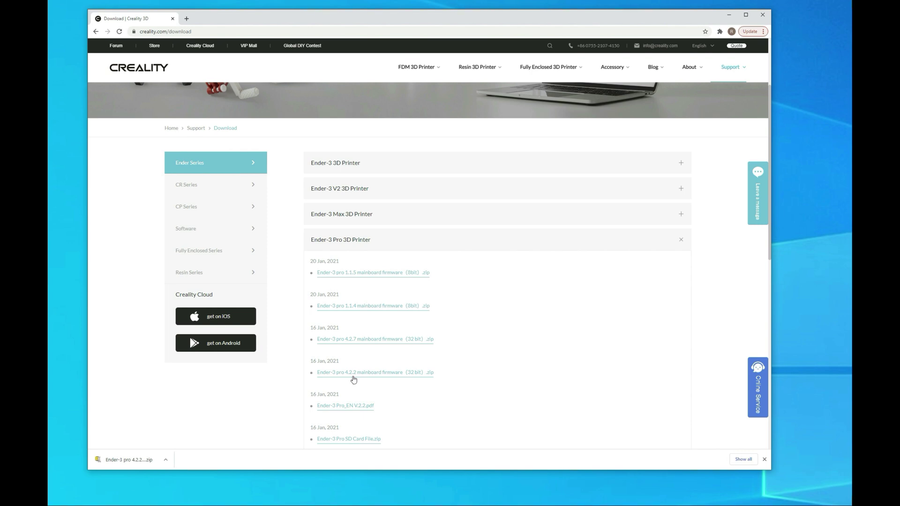